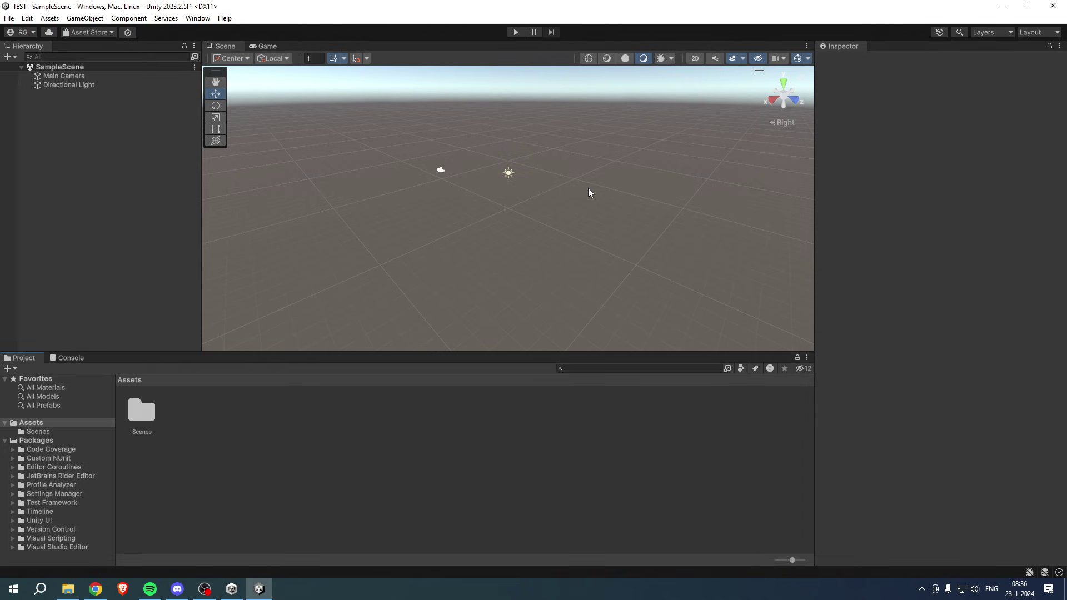
# Close the Unity Editor window holding the TEST project to get back to Unity Hub.
pyautogui.click(1061, 3)
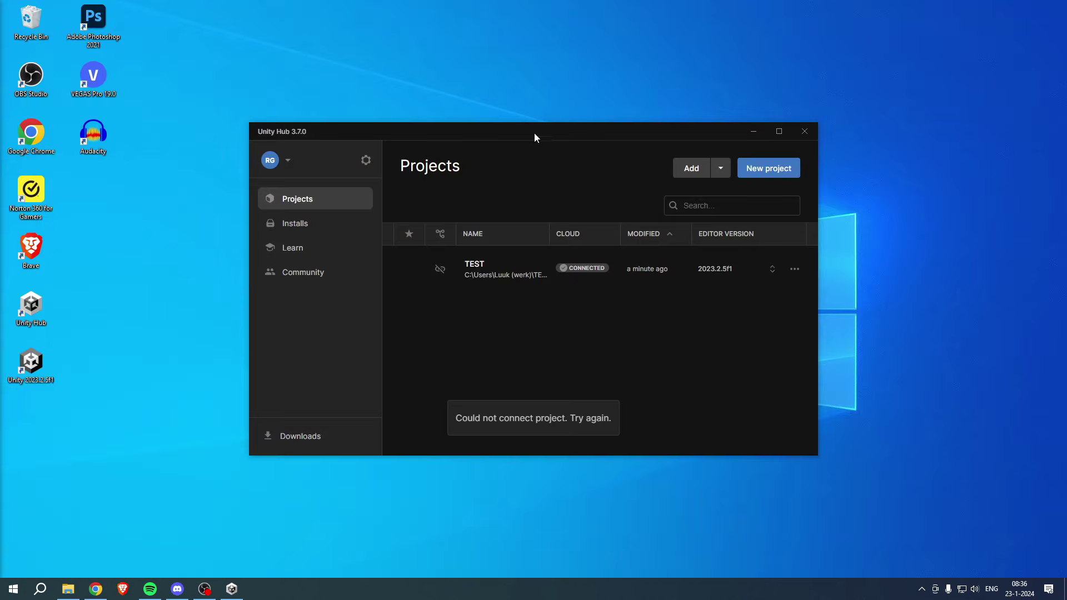
# Connect TEST to Unity Version Control with a TEST repository on Europe West - Netherlands.
pyautogui.moveTo(536, 136)
pyautogui.mouseDown()
pyautogui.moveTo(508, 104)
pyautogui.moveTo(523, 139)
pyautogui.moveTo(524, 129)
pyautogui.moveTo(539, 132)
pyautogui.moveTo(524, 134)
pyautogui.mouseUp()
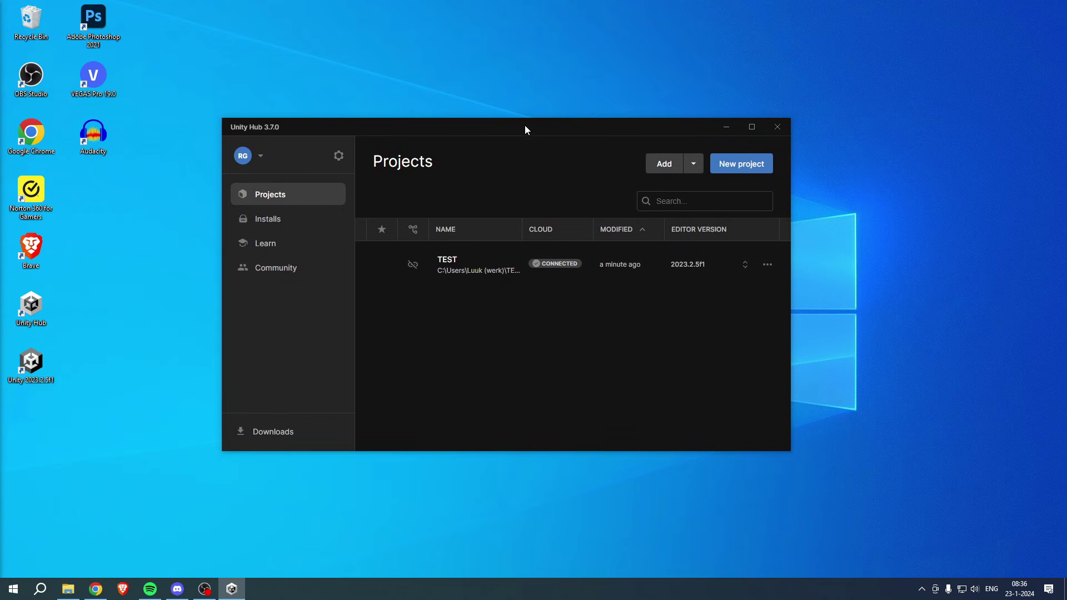
pyautogui.moveTo(527, 124); pyautogui.dragTo(533, 122)
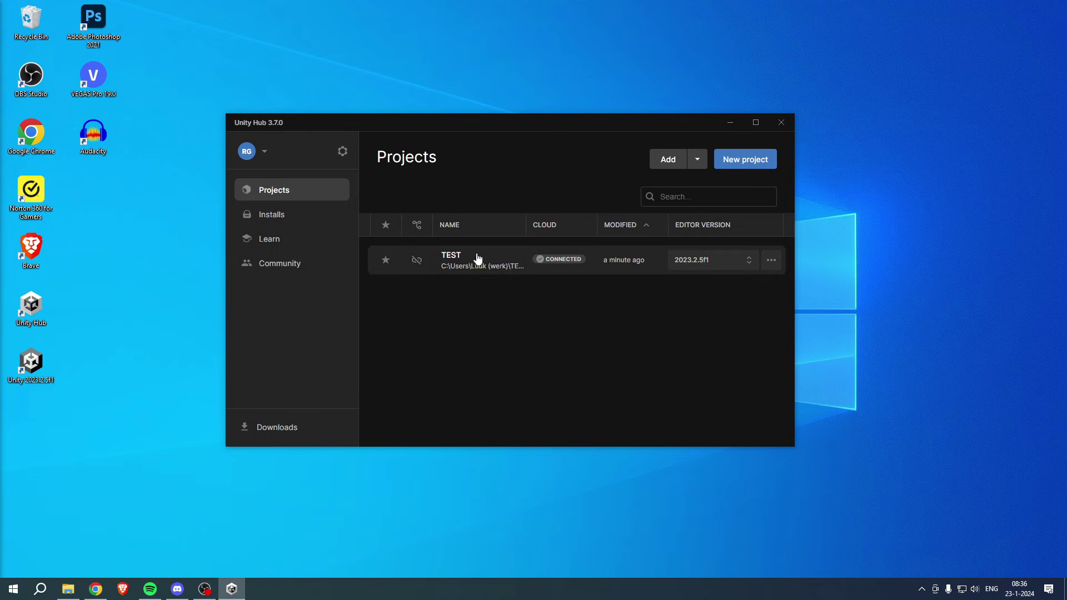
pyautogui.click(774, 262)
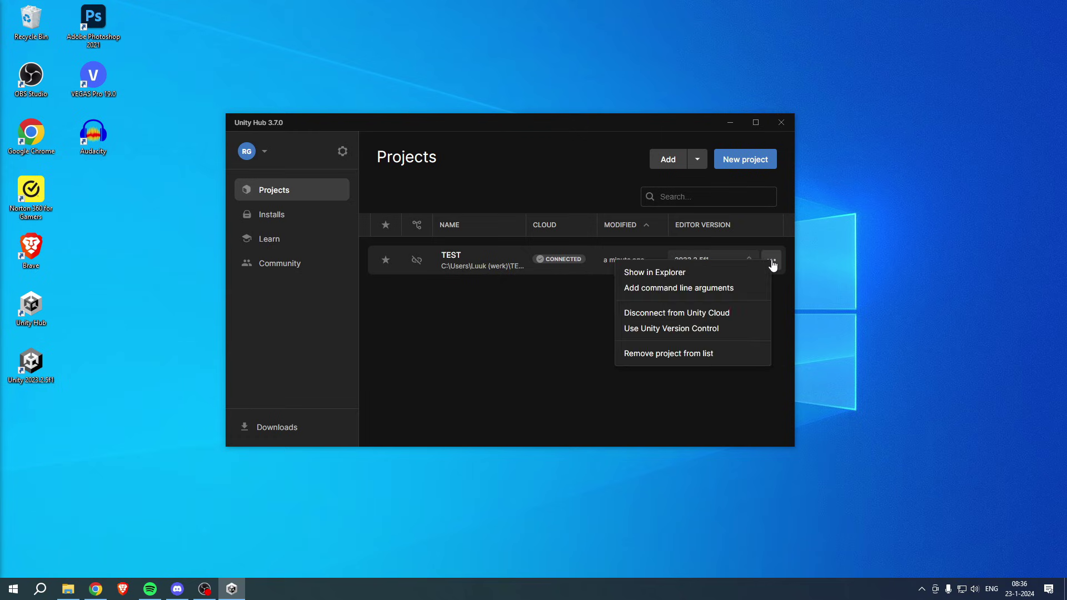
pyautogui.click(678, 330)
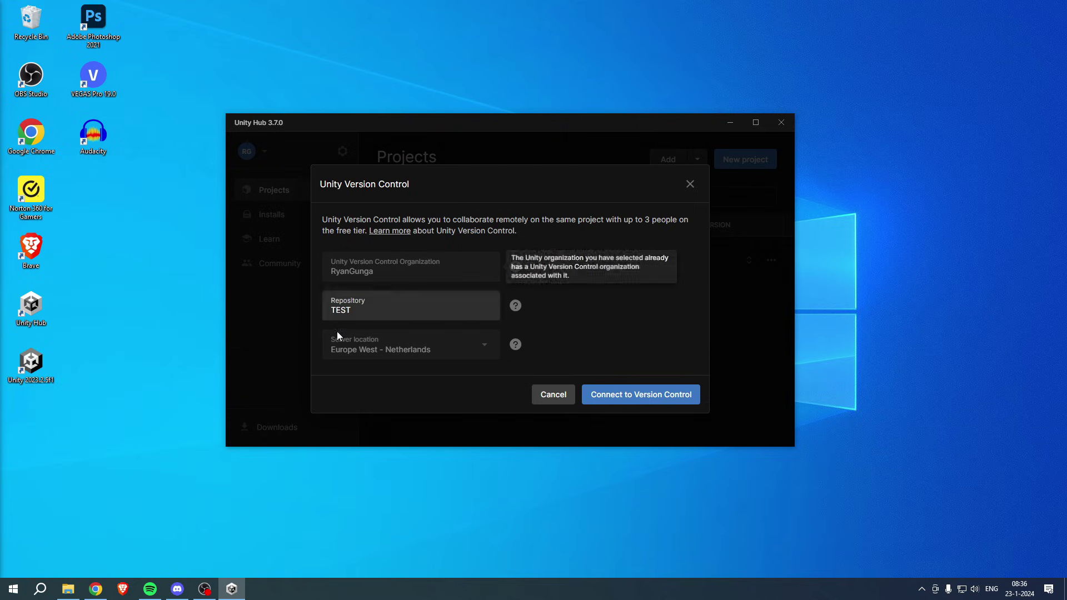
pyautogui.click(643, 398)
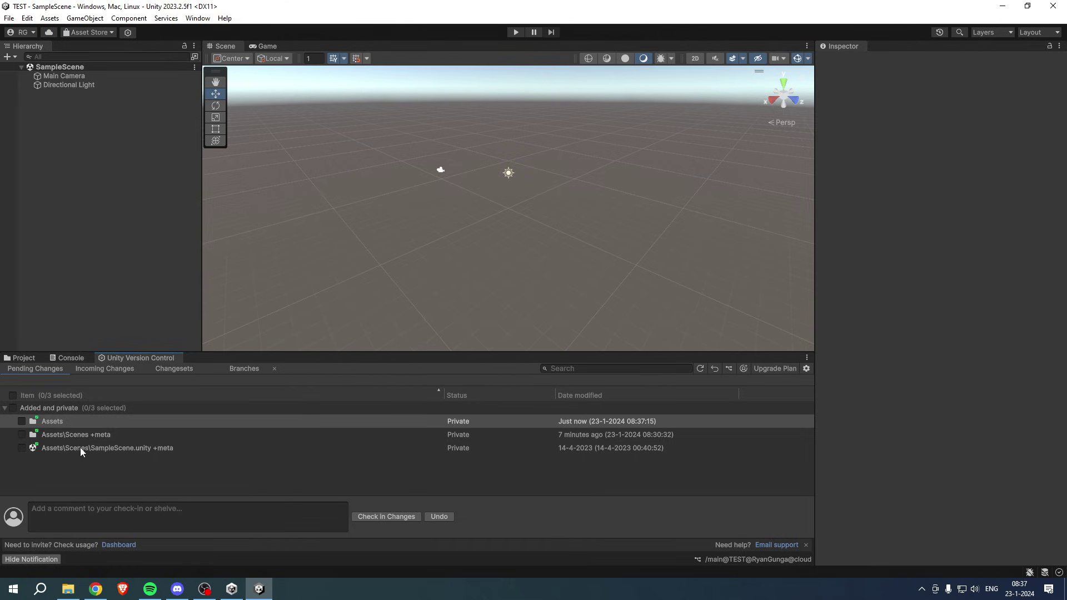
# Browse TEST's Incoming Changes, Changesets and Branches views, back to Pending Changes, then Invite Members.
pyautogui.click(104, 371)
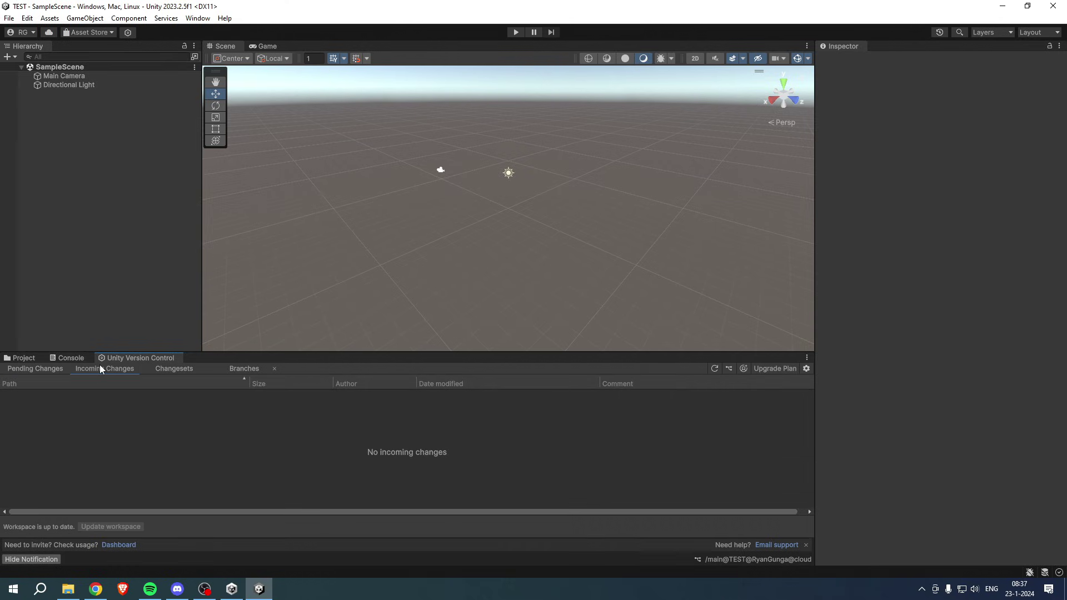
pyautogui.click(178, 372)
pyautogui.click(242, 370)
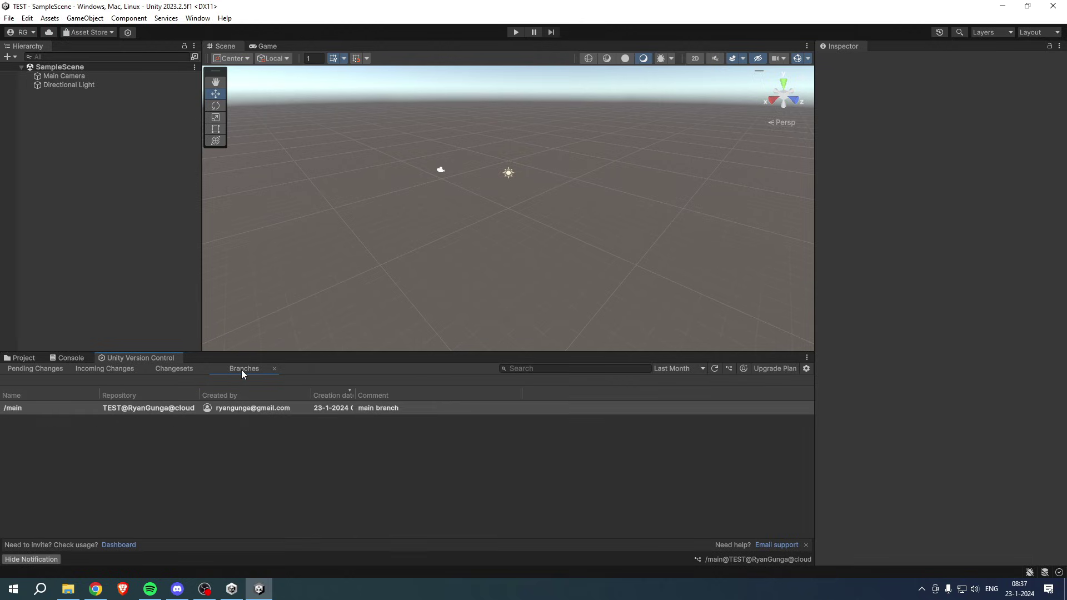
pyautogui.click(38, 369)
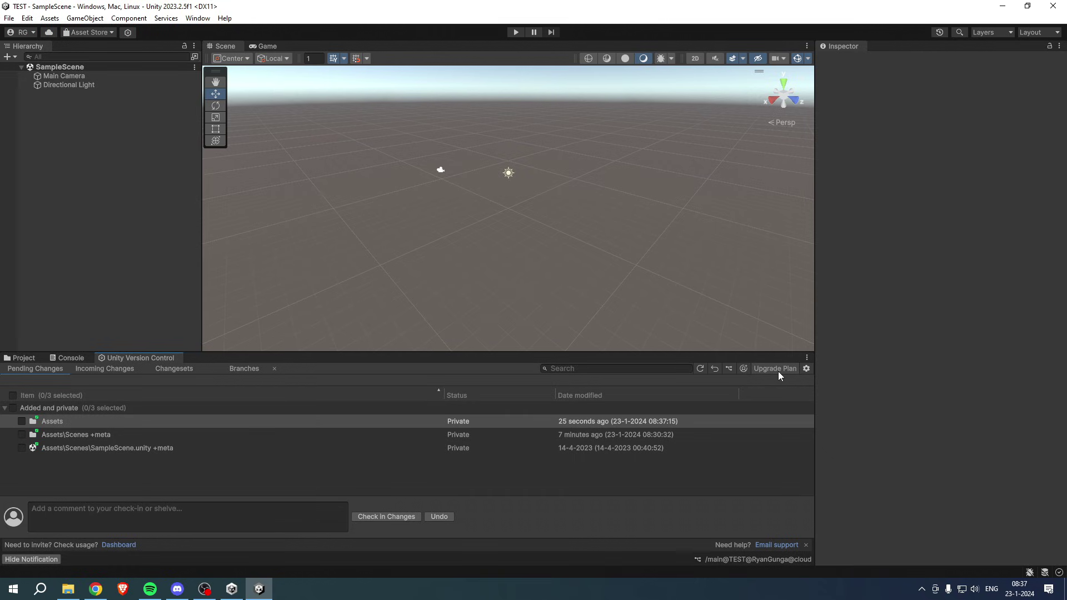
pyautogui.click(743, 368)
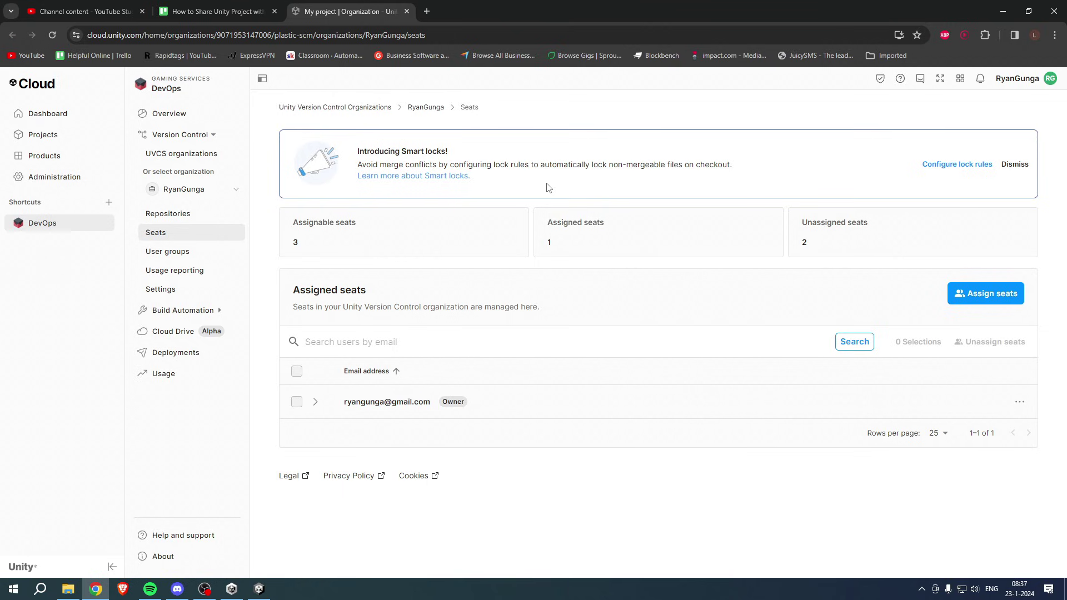
# Go through Dashboard, Administration and Organization members to open Invite organization members.
pyautogui.click(50, 119)
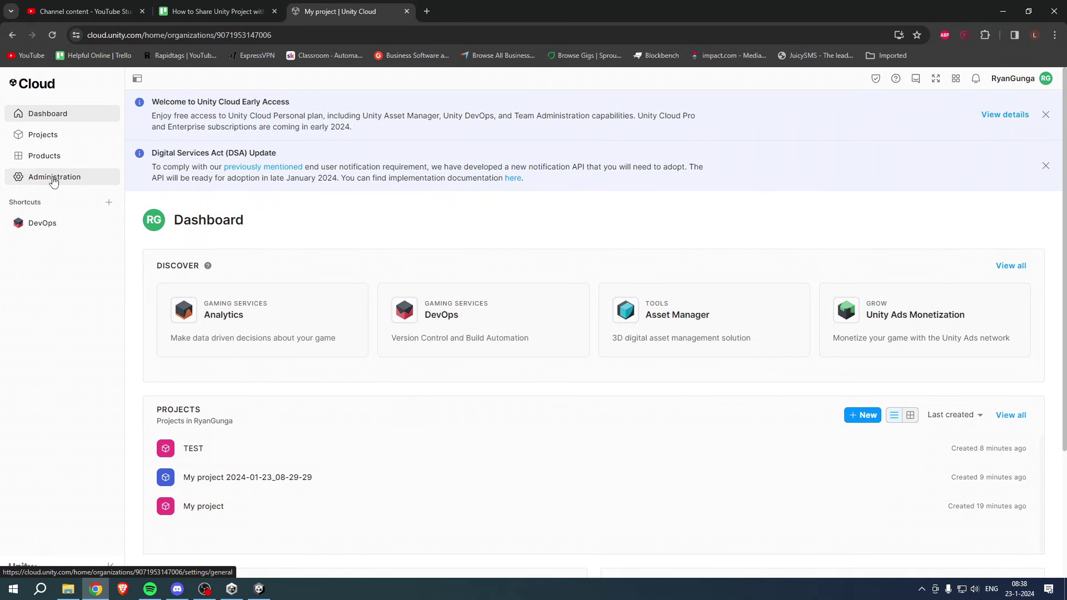
pyautogui.click(53, 183)
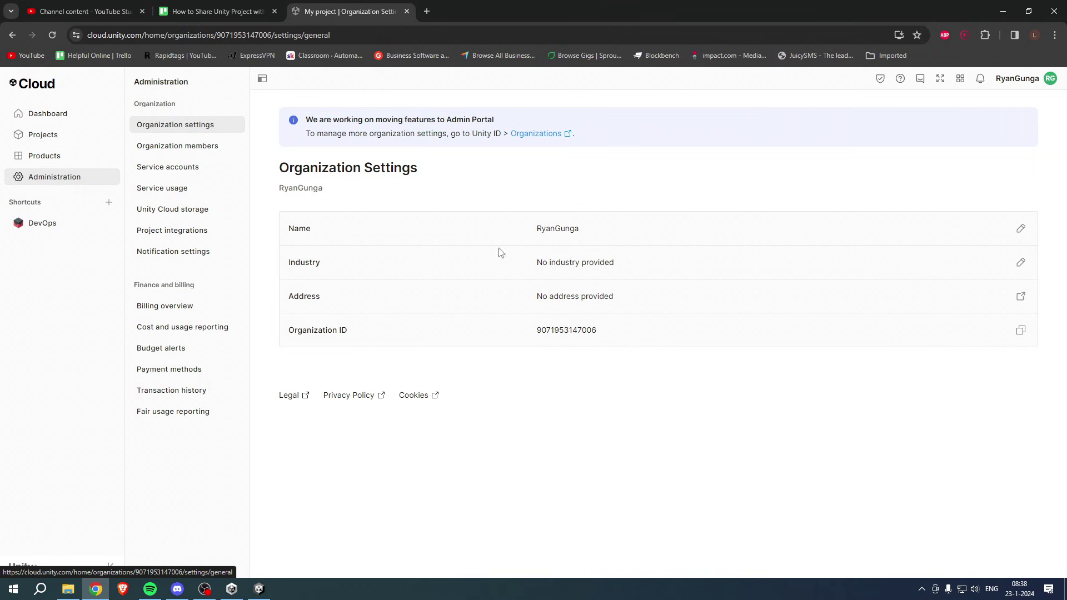
pyautogui.click(160, 148)
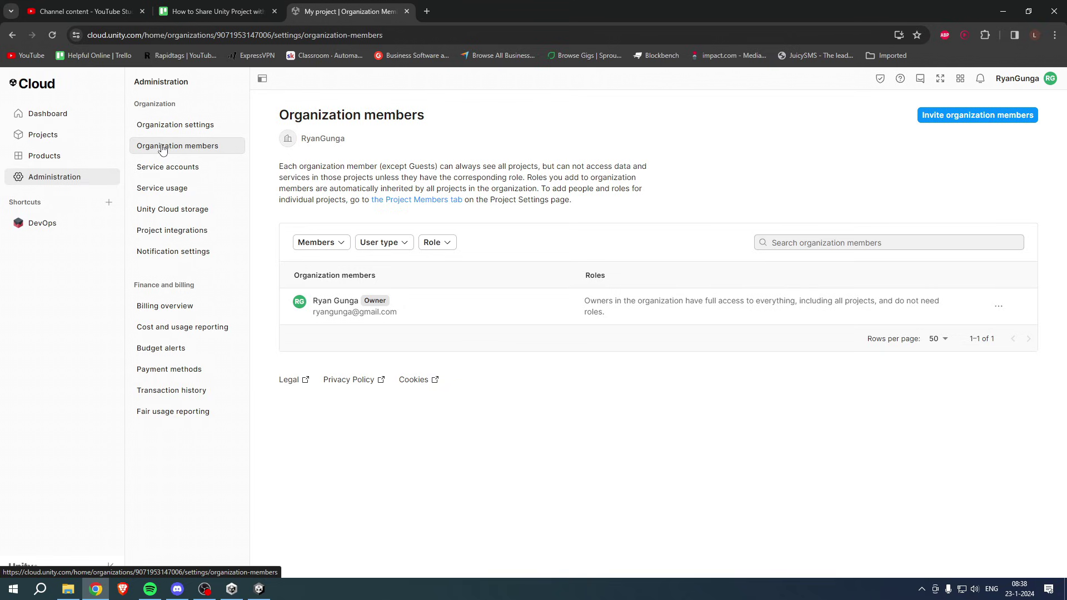
pyautogui.click(972, 119)
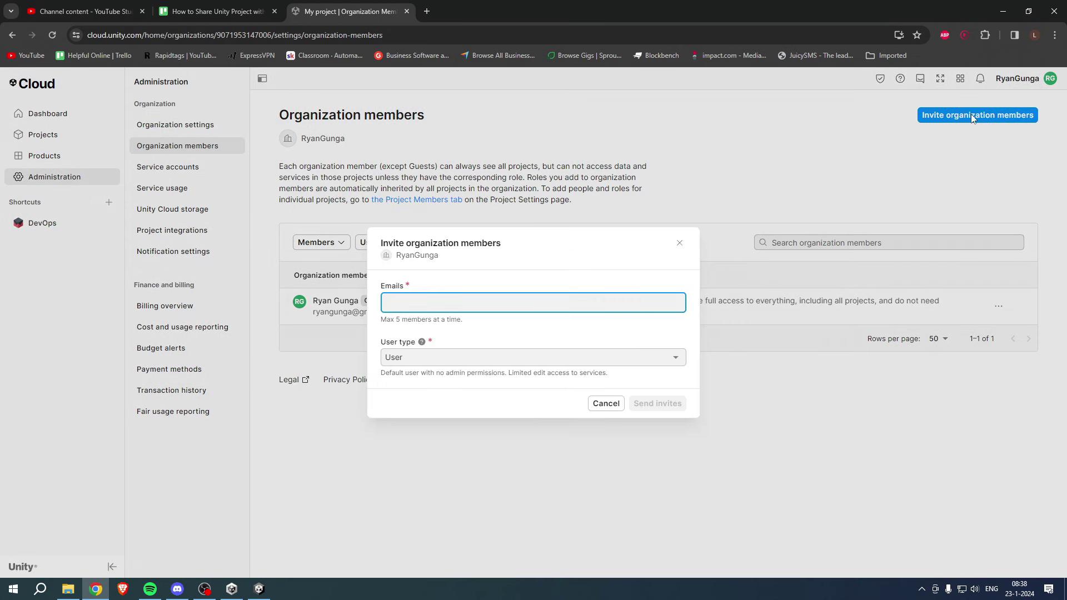
# In the invite form, focus the Emails field and switch the user type to Owner.
pyautogui.click(380, 286)
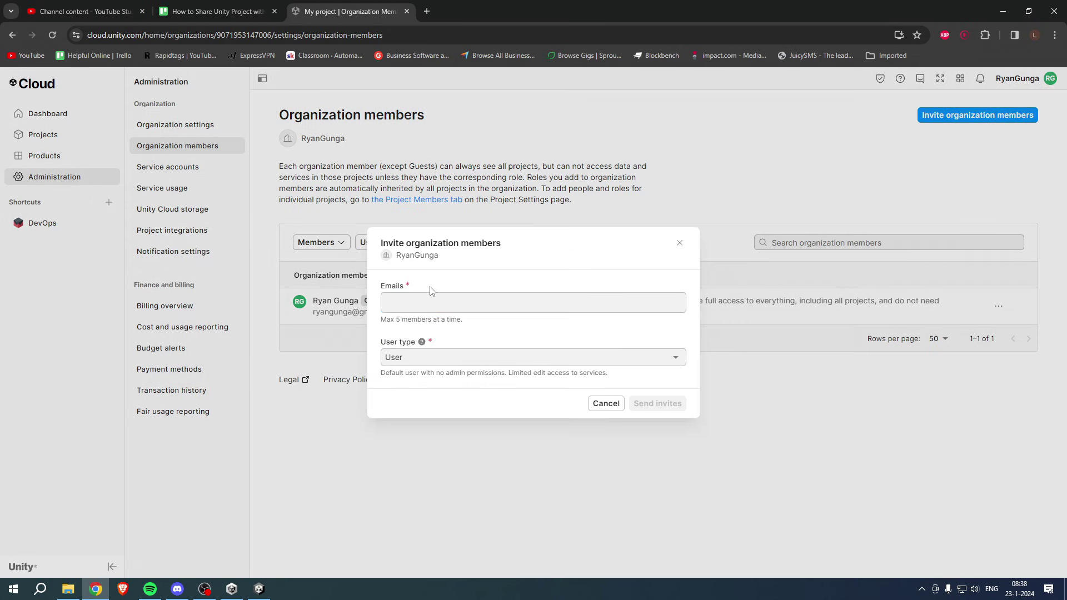
pyautogui.click(439, 296)
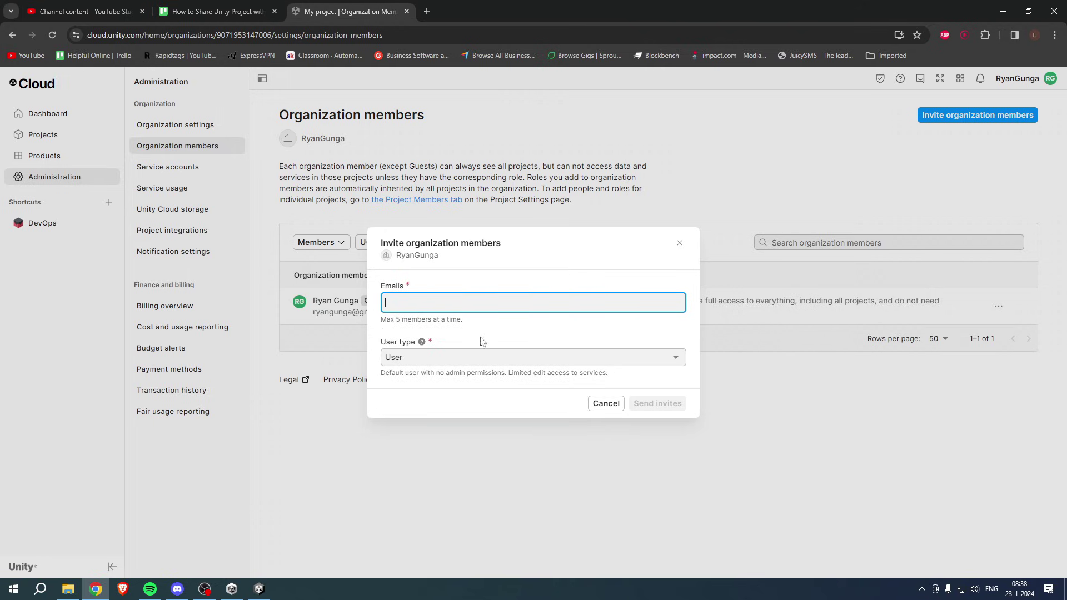
pyautogui.click(532, 358)
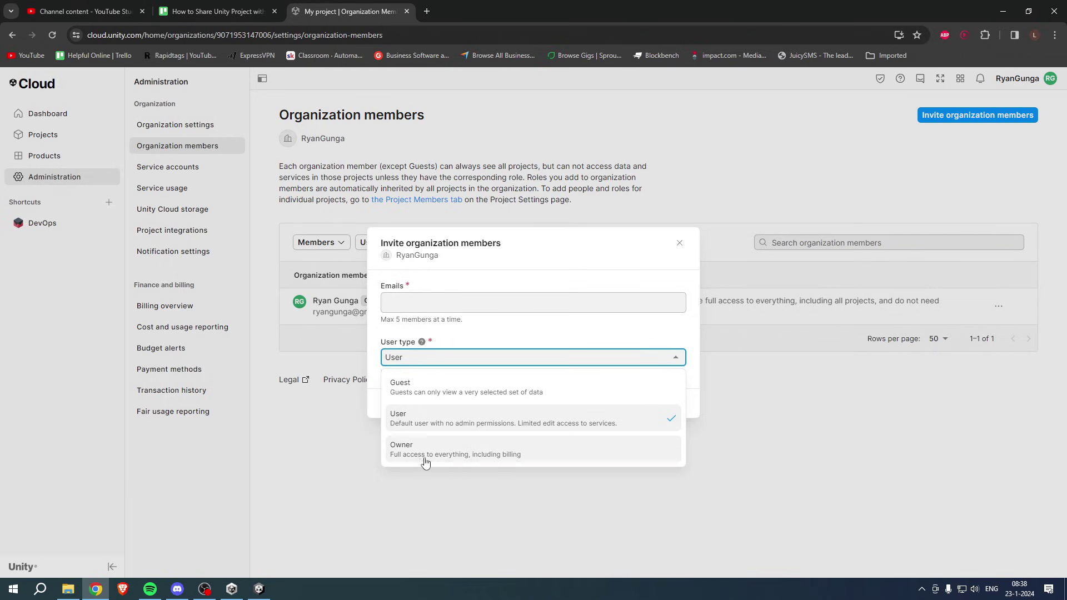
pyautogui.click(553, 459)
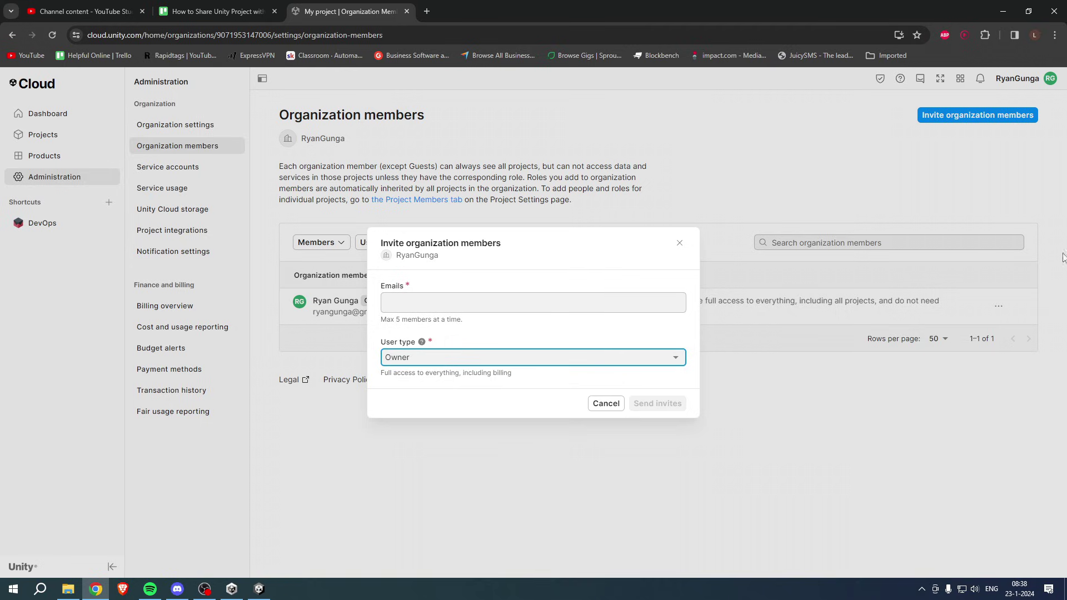
# Dismiss the invitation form without sending and bring the TEST editor back to the front.
pyautogui.click(501, 385)
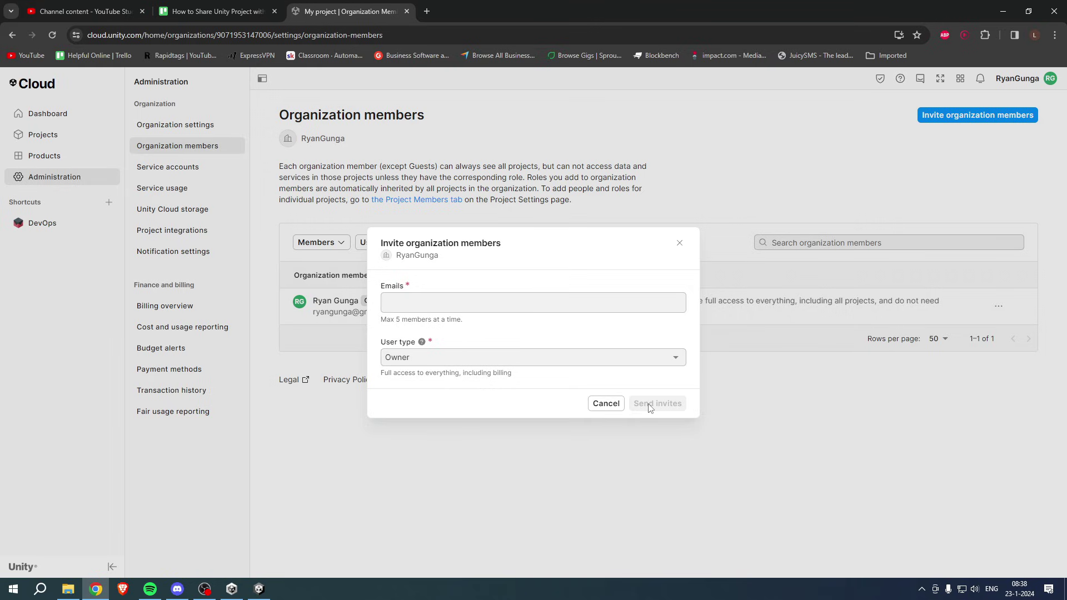
pyautogui.click(680, 242)
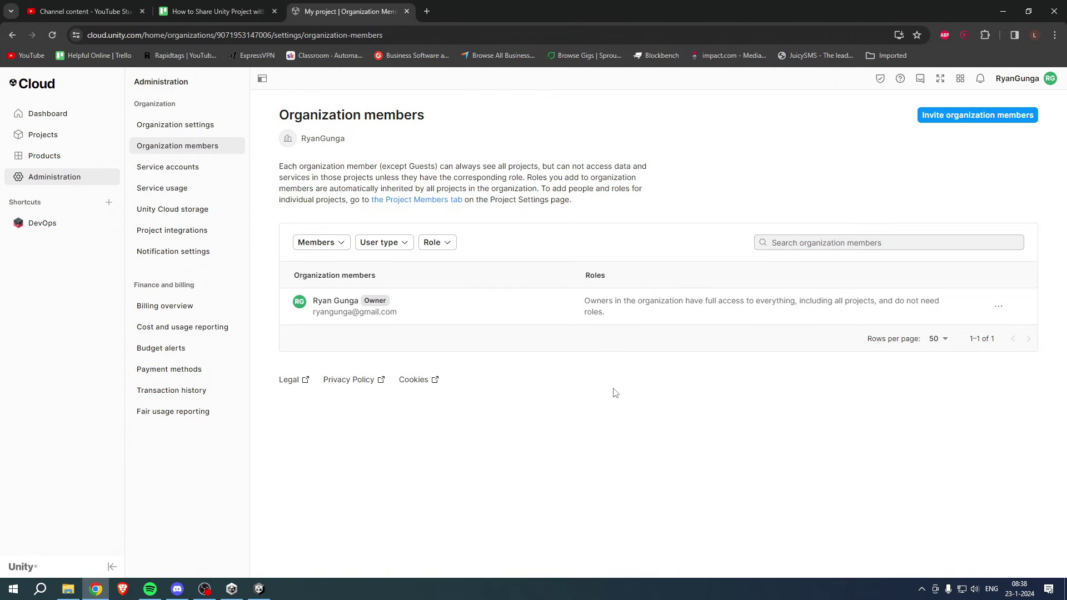
pyautogui.click(257, 588)
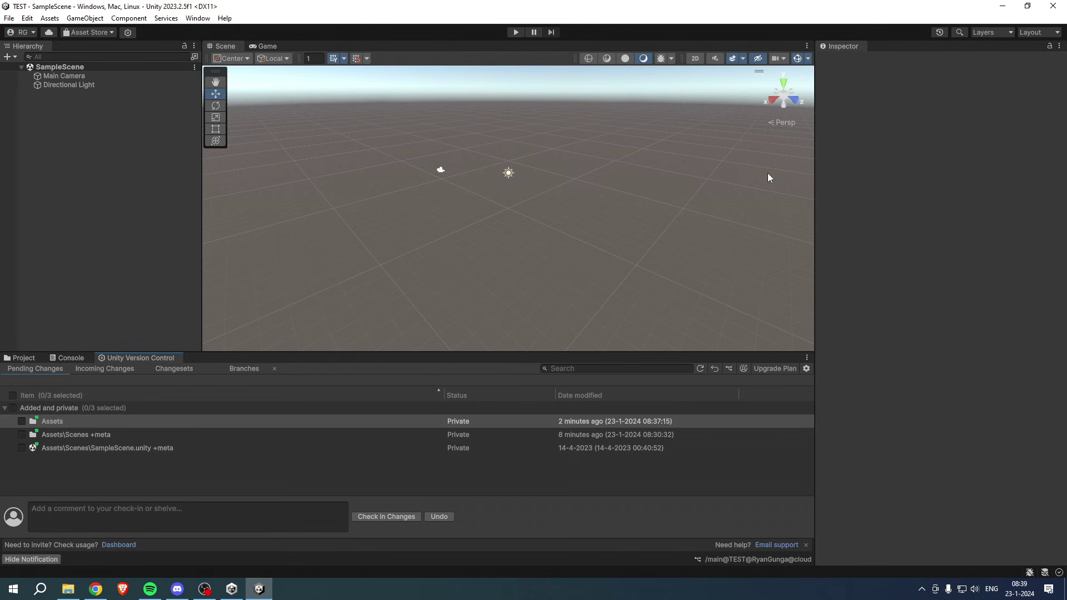
# Recheck TEST's Changesets and Branches, return to Pending Changes, then bring up the WeTransfer page.
pyautogui.click(172, 369)
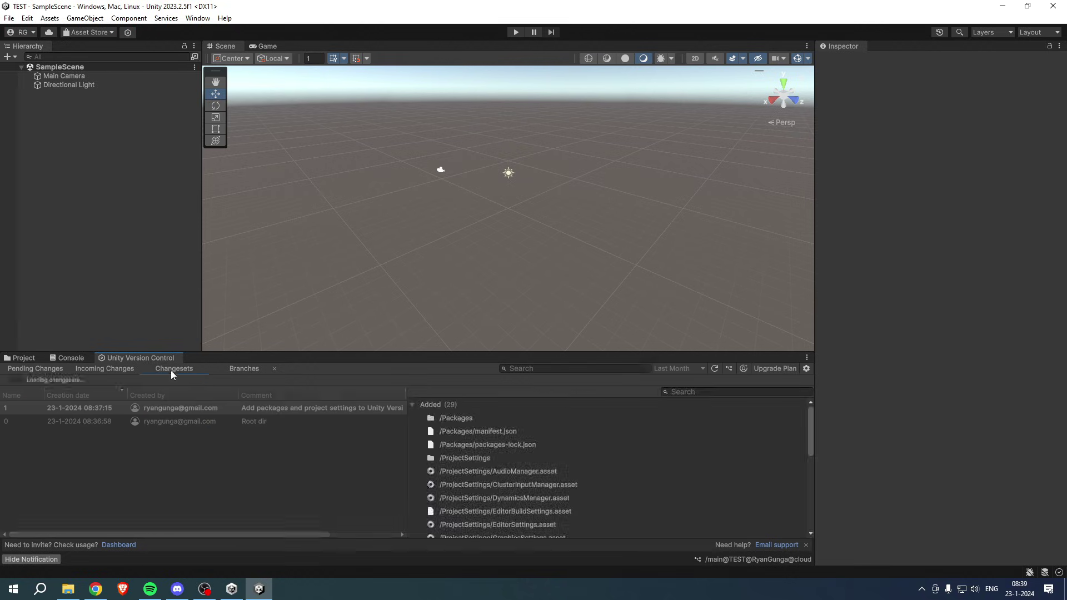
pyautogui.click(253, 369)
pyautogui.click(37, 370)
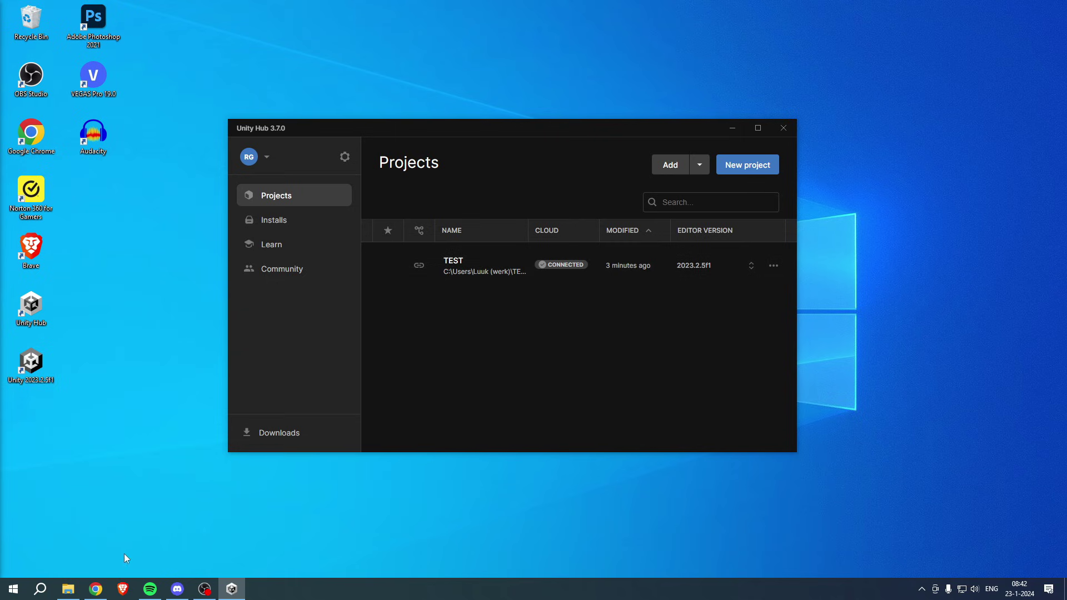
pyautogui.click(96, 589)
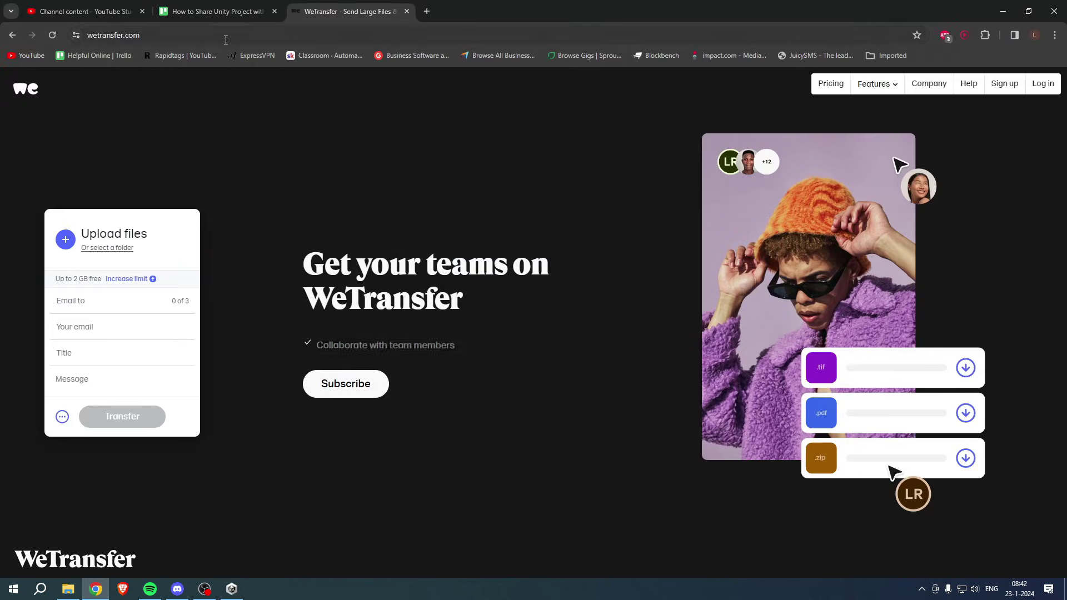
pyautogui.click(225, 39)
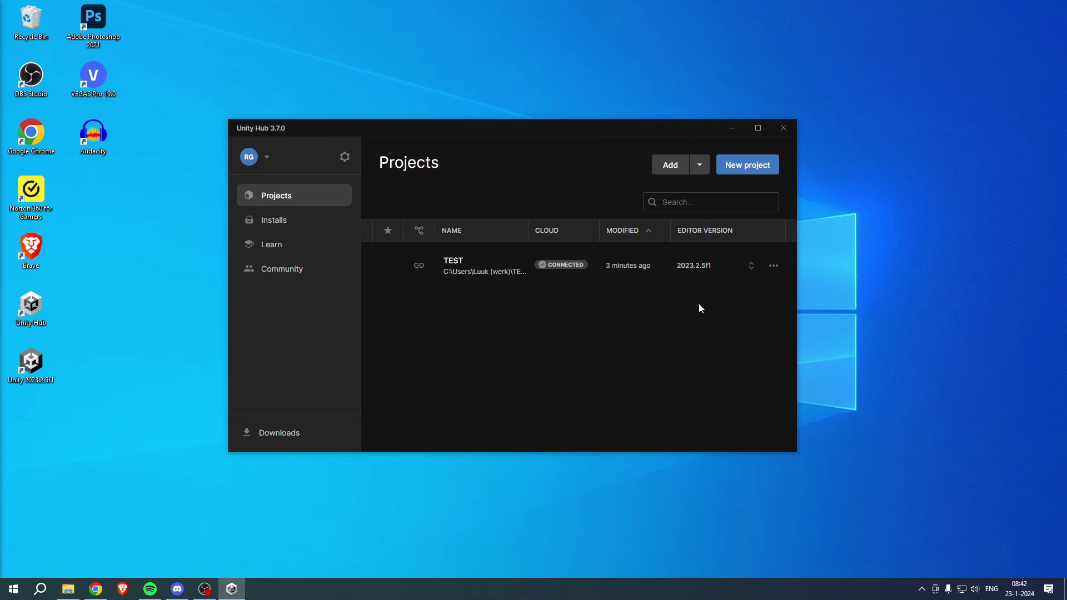
# Open the TEST project folder in File Explorer via Show in Explorer and select Build.
pyautogui.click(774, 267)
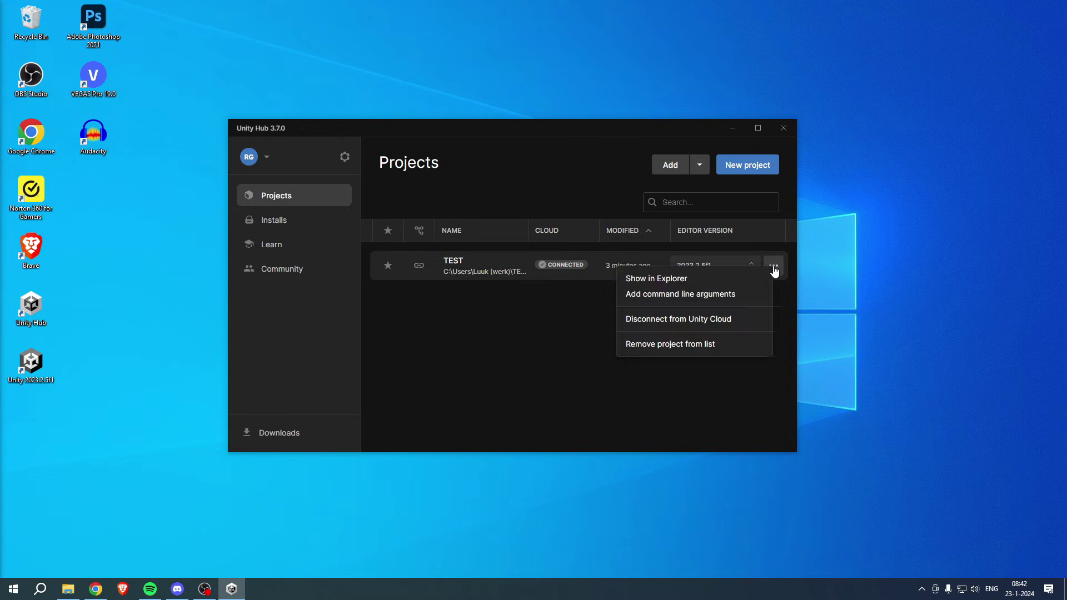
pyautogui.click(719, 280)
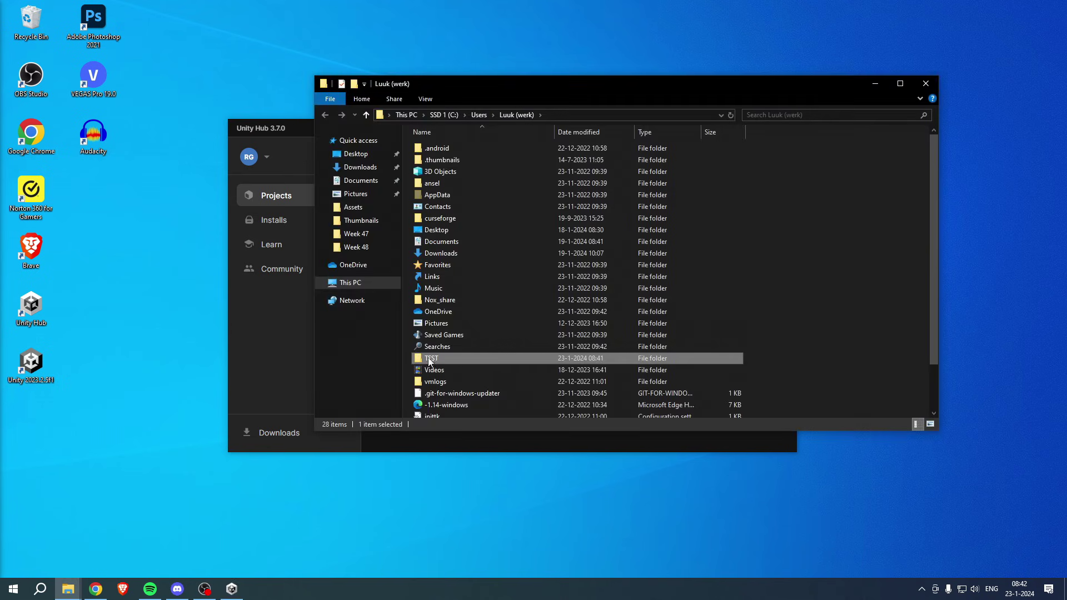
pyautogui.doubleClick(457, 361)
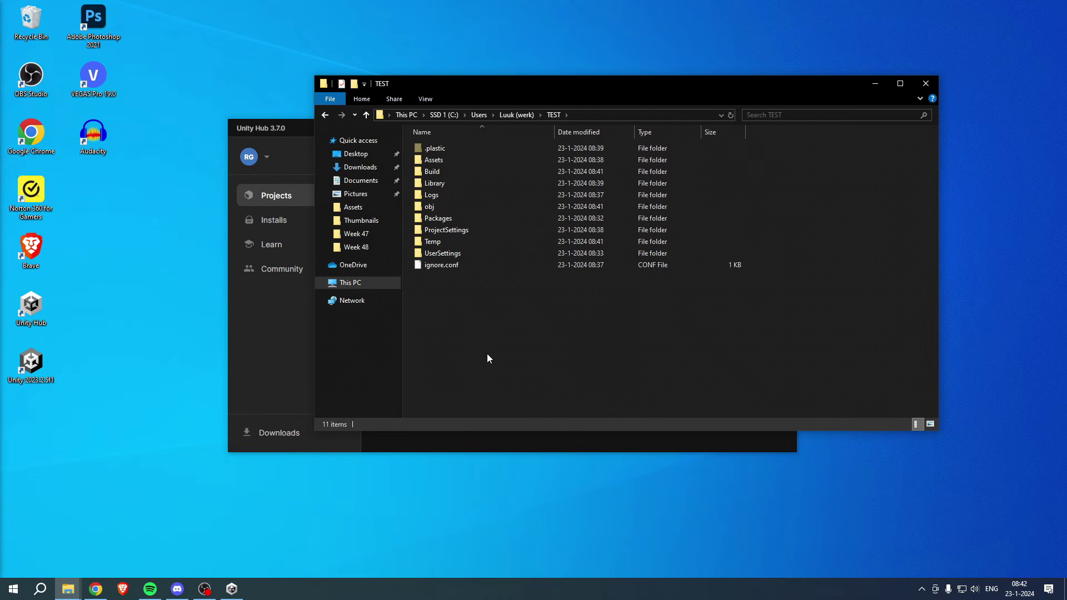
pyautogui.moveTo(660, 86); pyautogui.dragTo(628, 133)
pyautogui.click(462, 220)
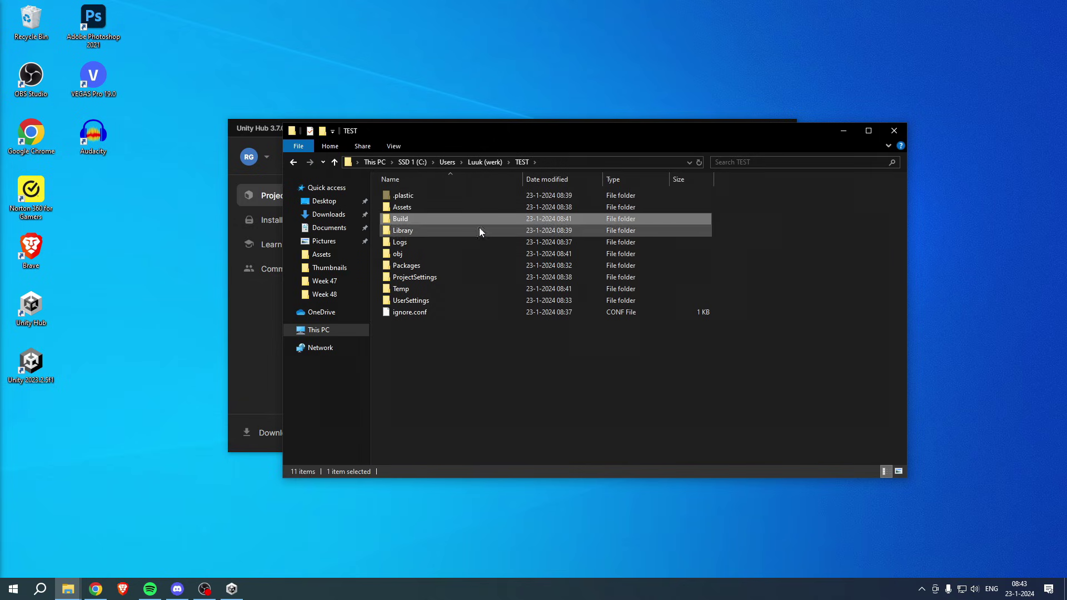
# Delete the Build, Logs, obj and Temp folders from TEST, then go up to its parent.
pyautogui.keyDown('ctrl'); pyautogui.click(464, 243); pyautogui.keyUp('ctrl')
pyautogui.keyDown('ctrl'); pyautogui.click(486, 254); pyautogui.keyUp('ctrl')
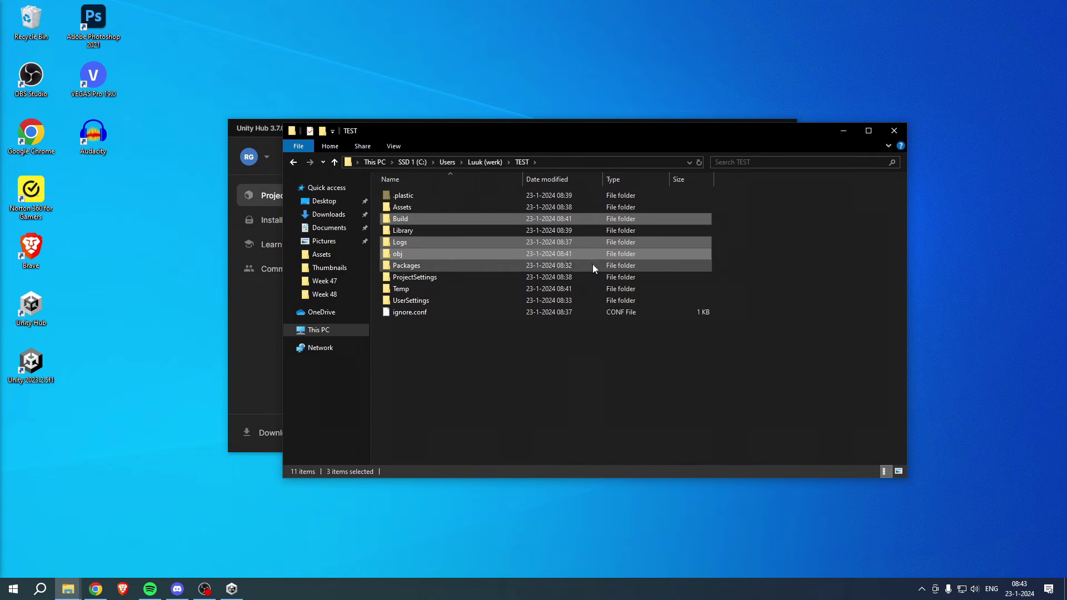
pyautogui.keyDown('ctrl'); pyautogui.click(522, 291); pyautogui.keyUp('ctrl')
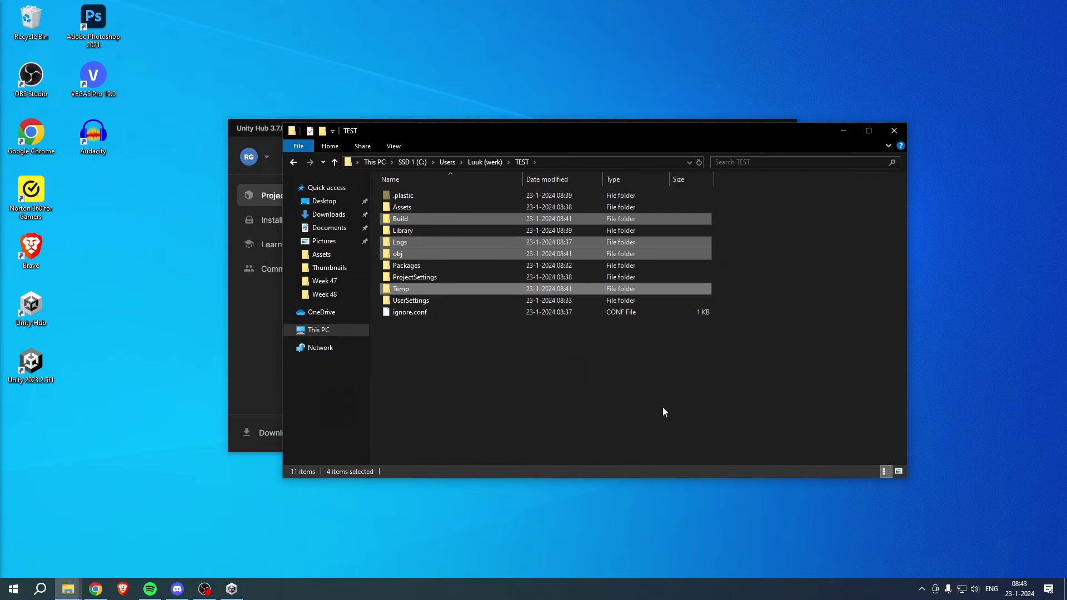
pyautogui.press('Delete')
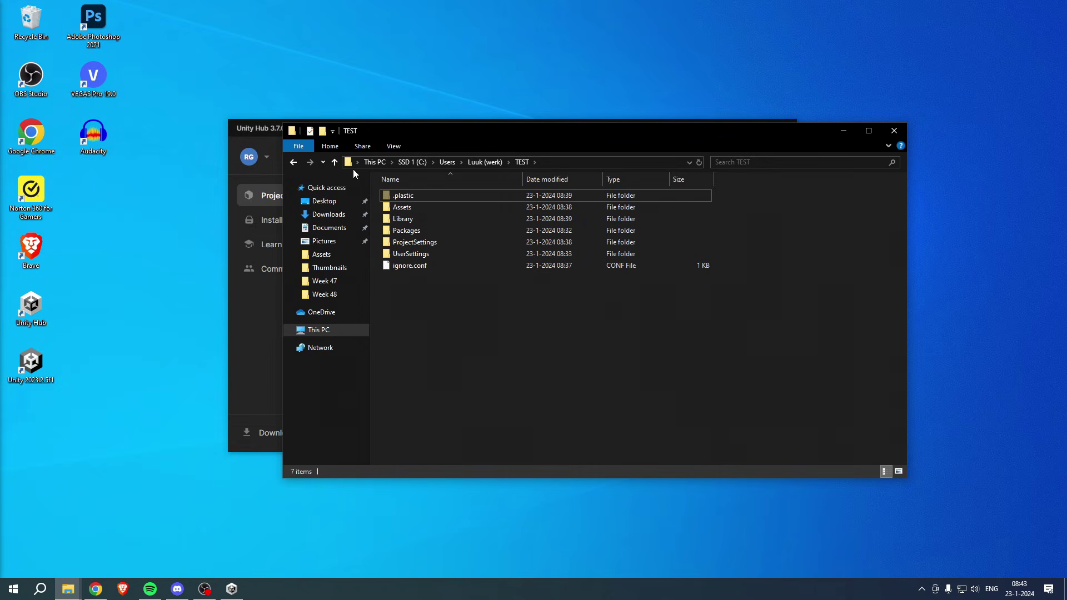
pyautogui.click(334, 162)
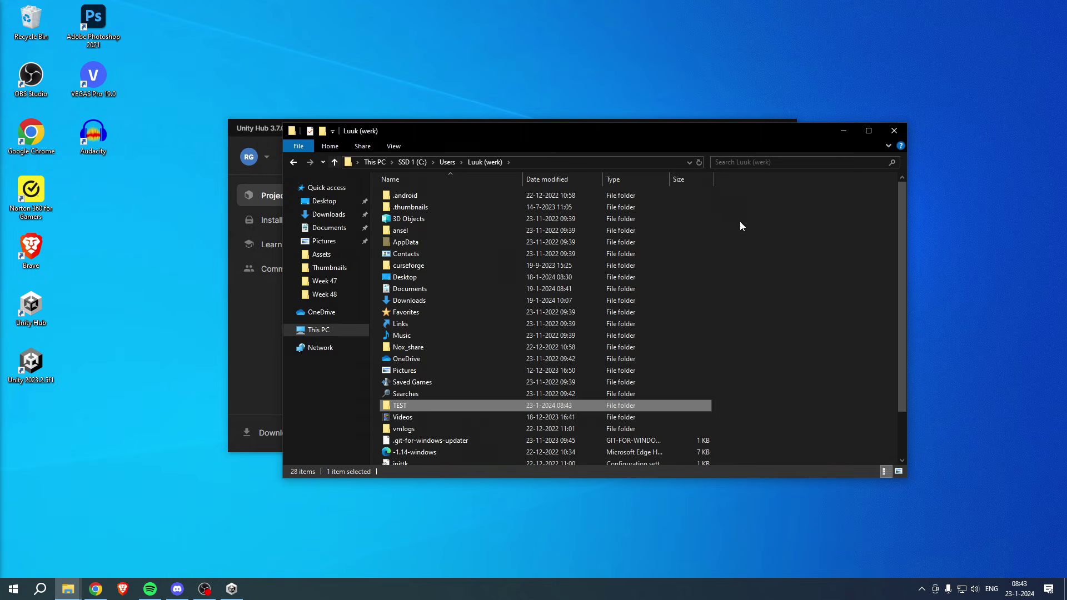
# Compress the TEST folder into a TEST zip archive with Send to, then switch to WeTransfer.
pyautogui.rightClick(462, 405)
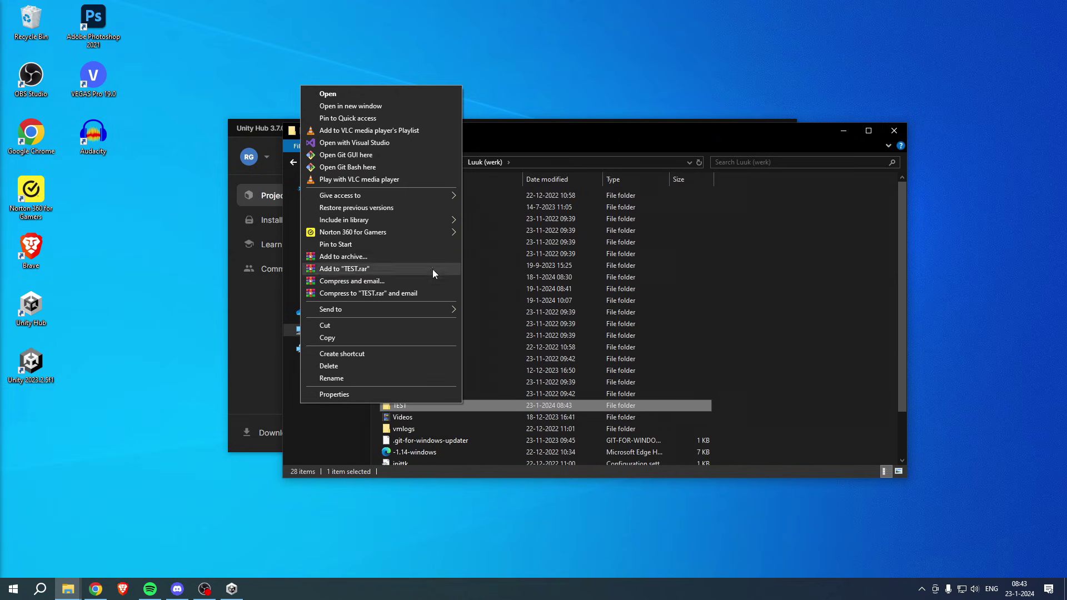
pyautogui.moveTo(419, 315)
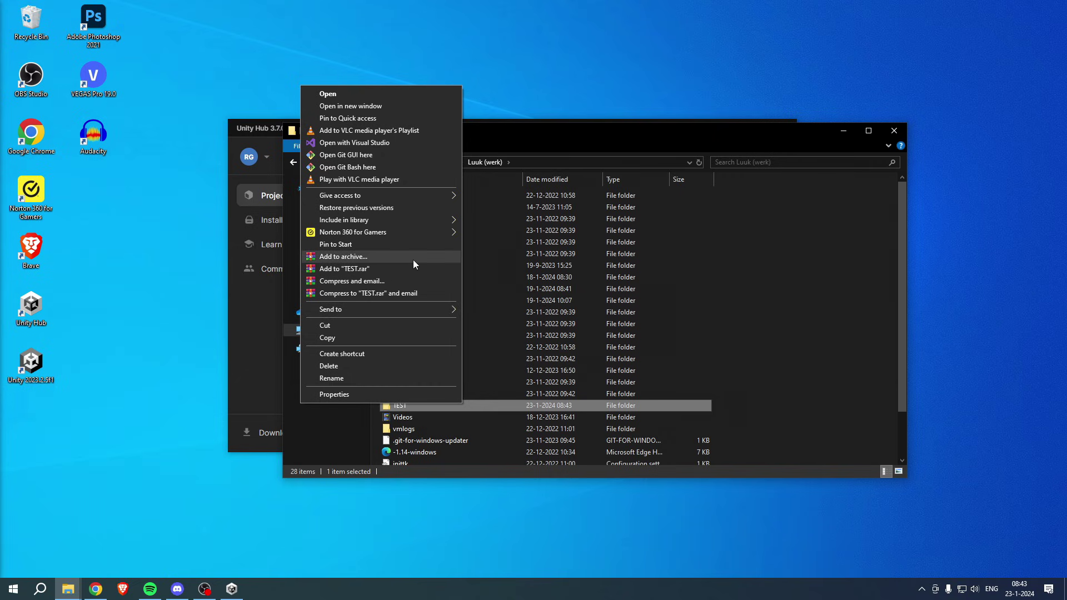
pyautogui.click(516, 324)
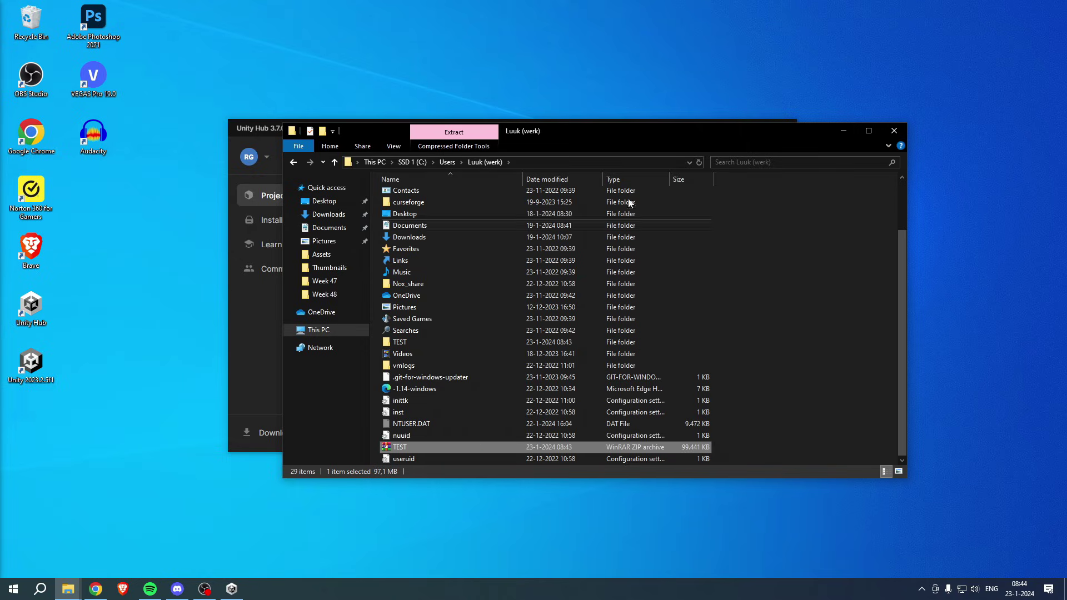
pyautogui.click(95, 589)
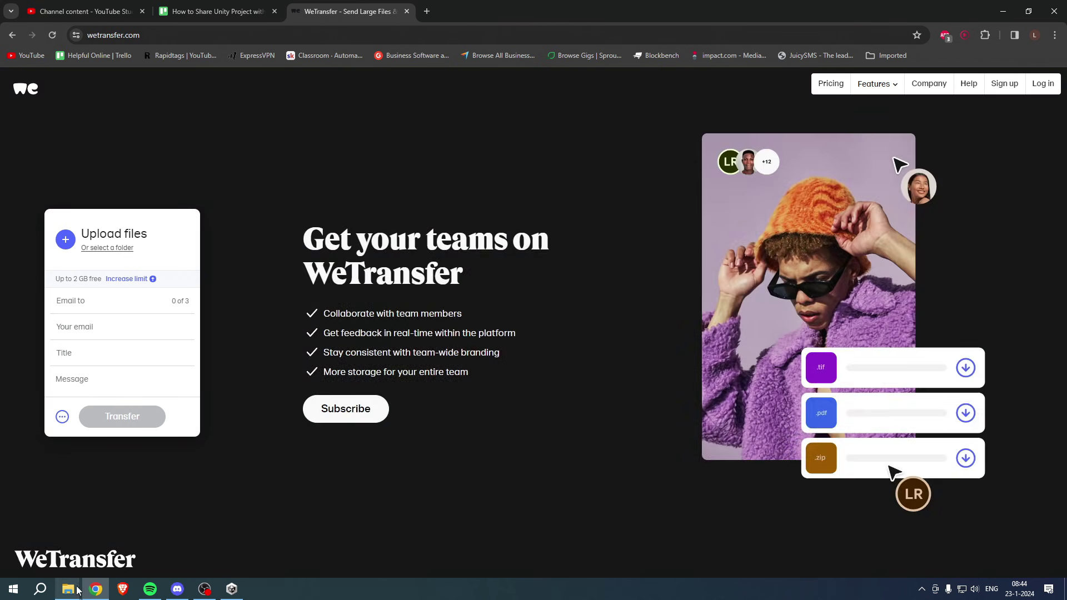
# Drag TEST.zip from Explorer onto the WeTransfer upload panel and focus the Email to field.
pyautogui.moveTo(67, 588)
pyautogui.click(165, 546)
pyautogui.moveTo(399, 447); pyautogui.dragTo(219, 323)
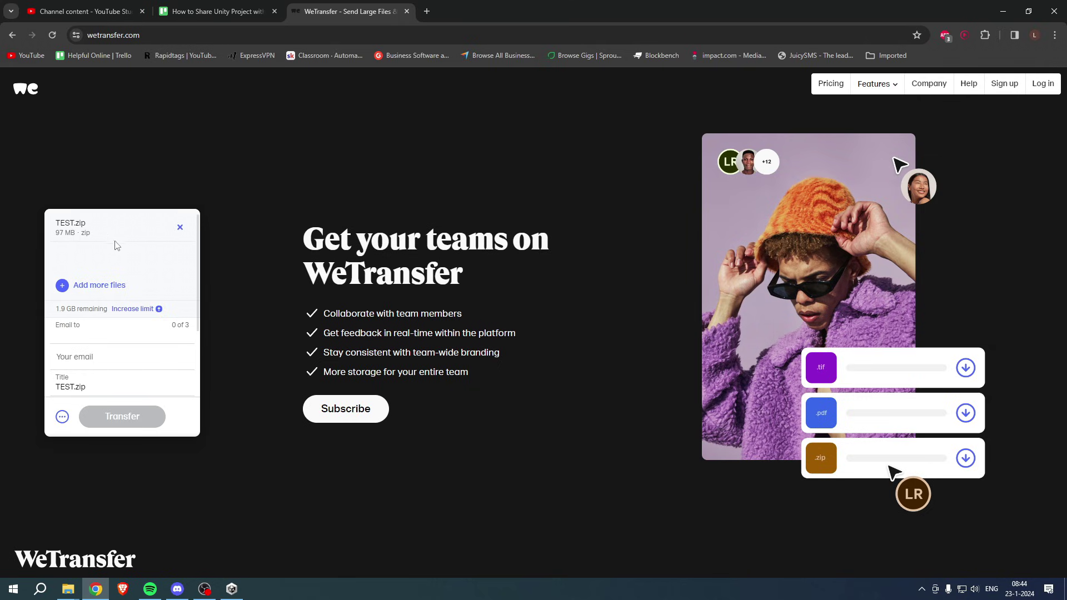
pyautogui.click(78, 332)
pyautogui.scroll(-1, 75, 336)
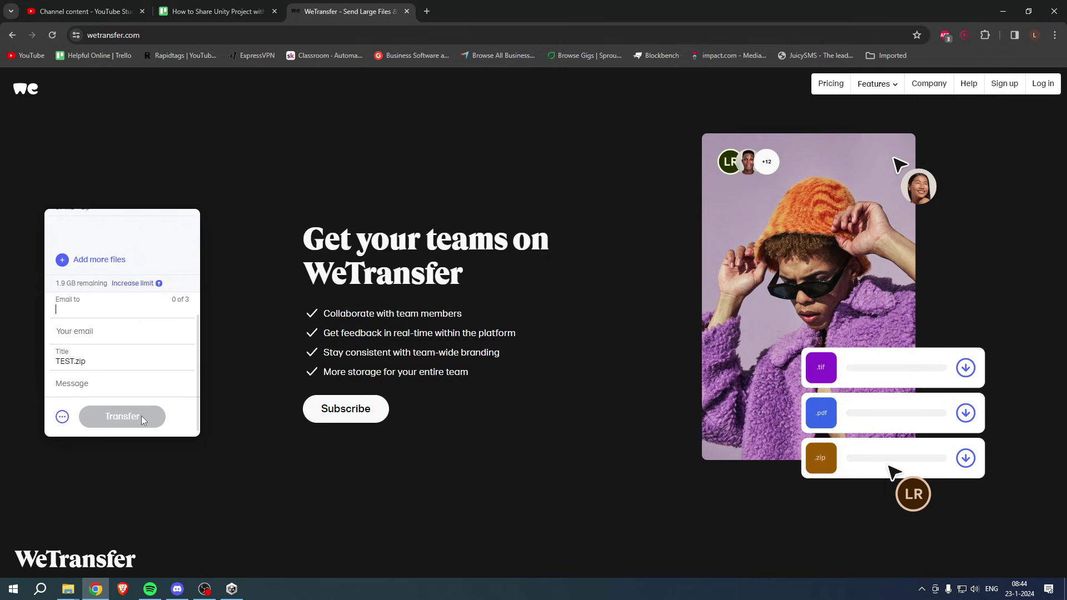